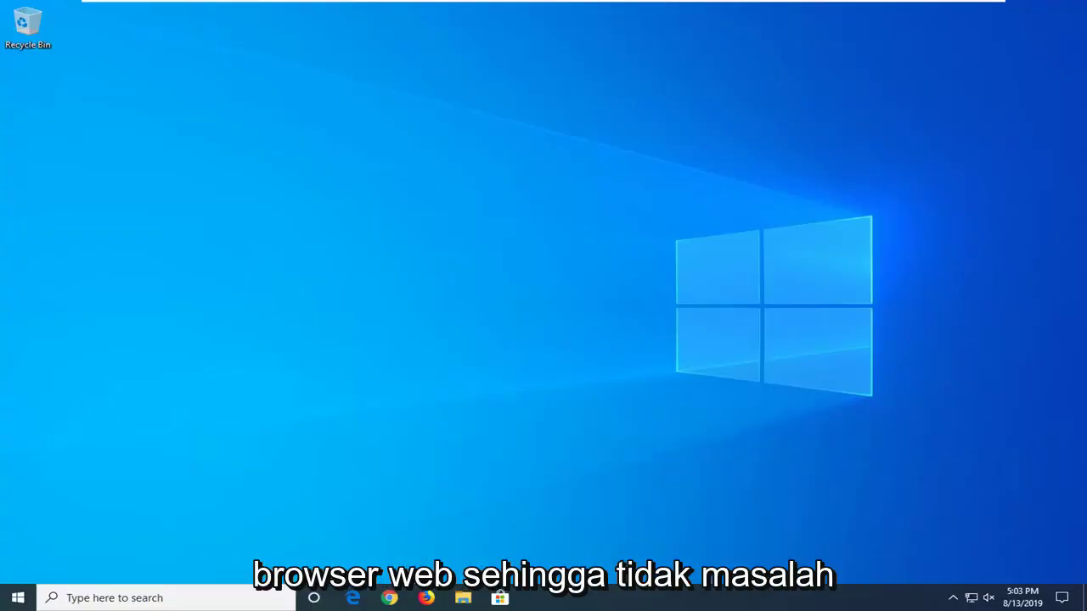
- Launch Chrome, load google.com, and maximize the browser window
click(397, 598)
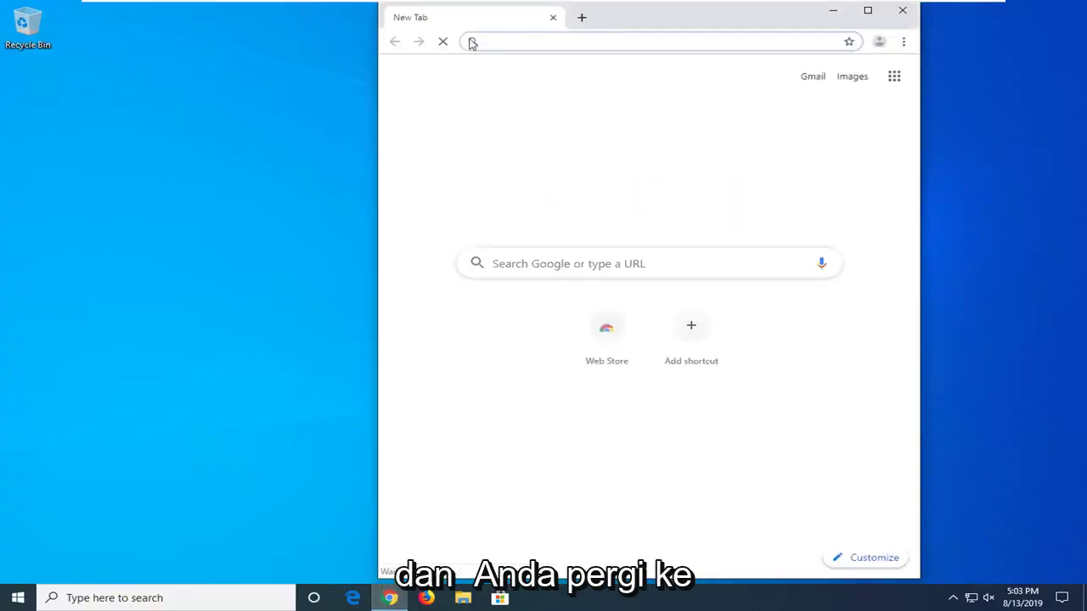
text(google.com)
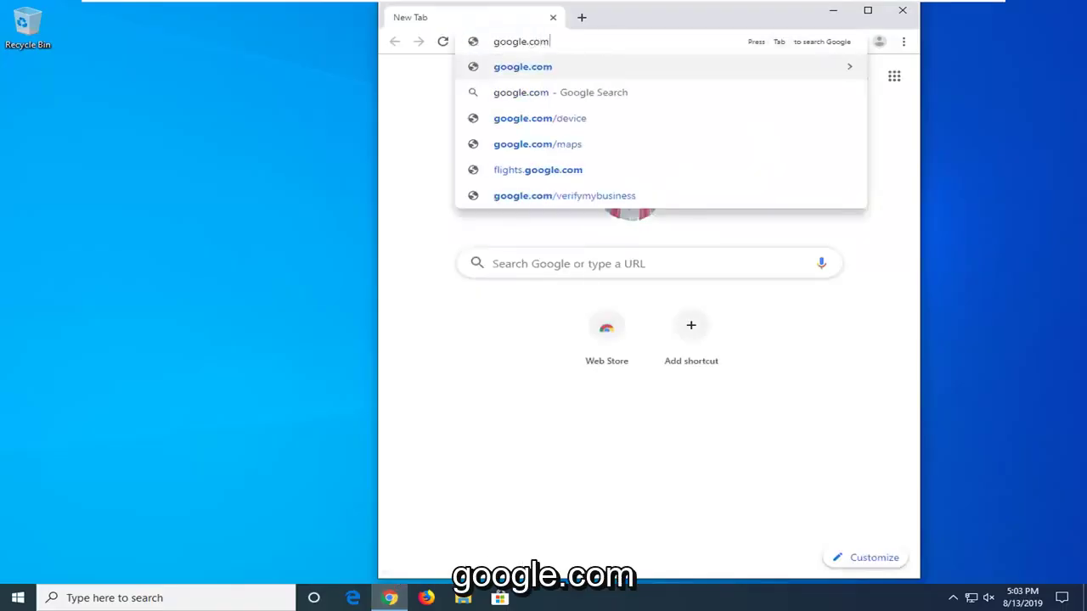
key(Return)
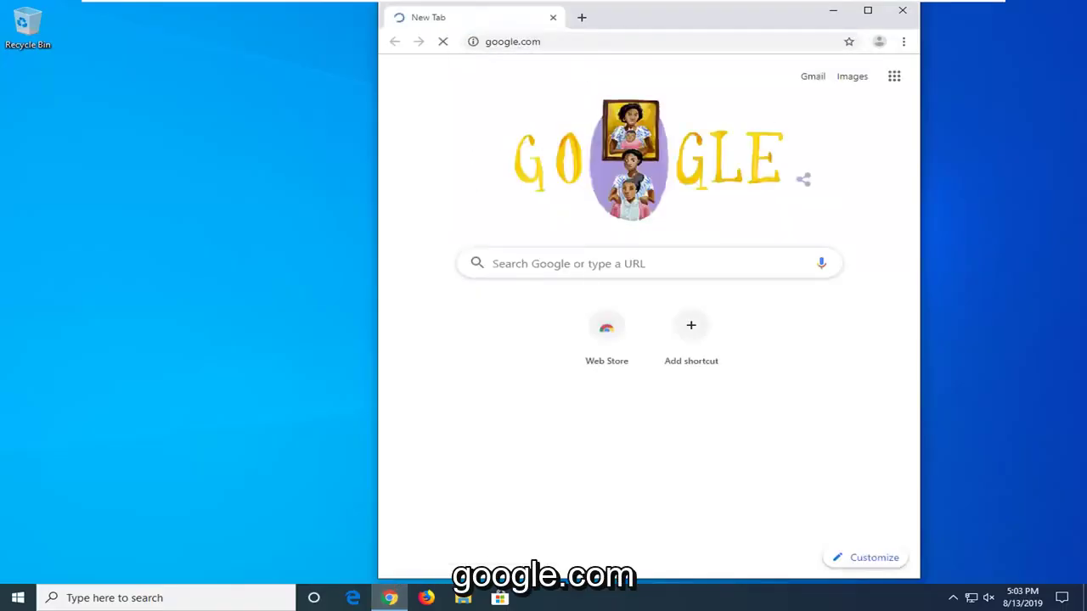
click(868, 10)
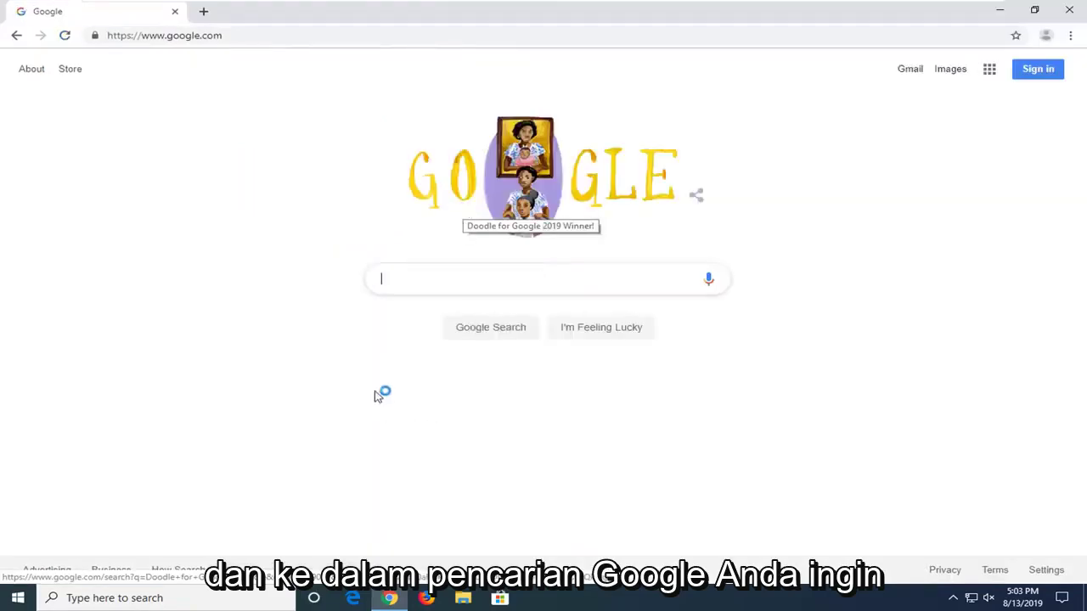
- Search Google for 'directx end user runtime web installer' and open the first microsoft.com result
click(391, 278)
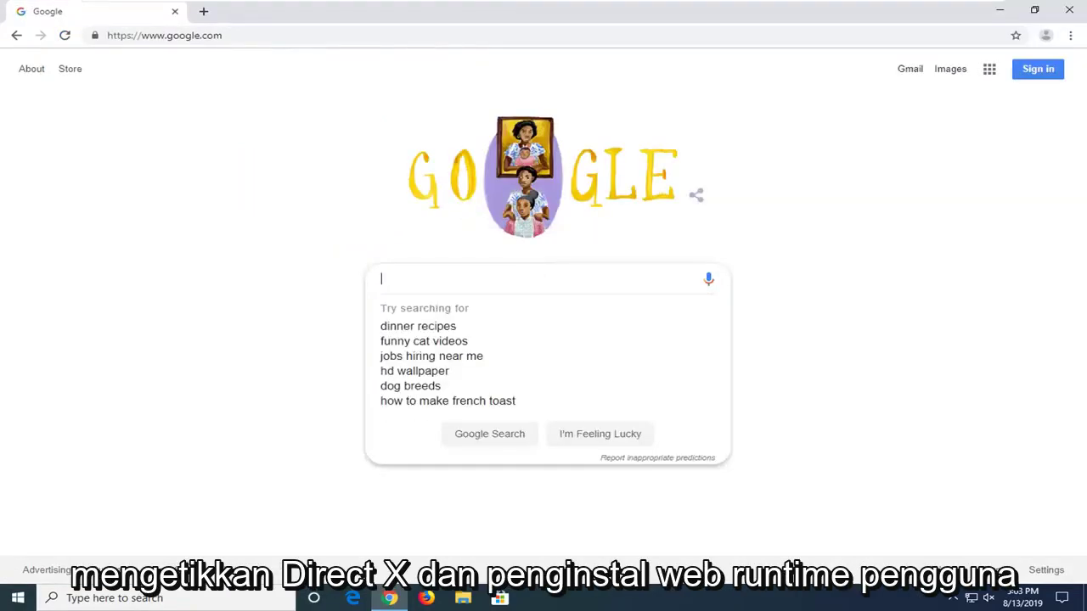
text(directx end )
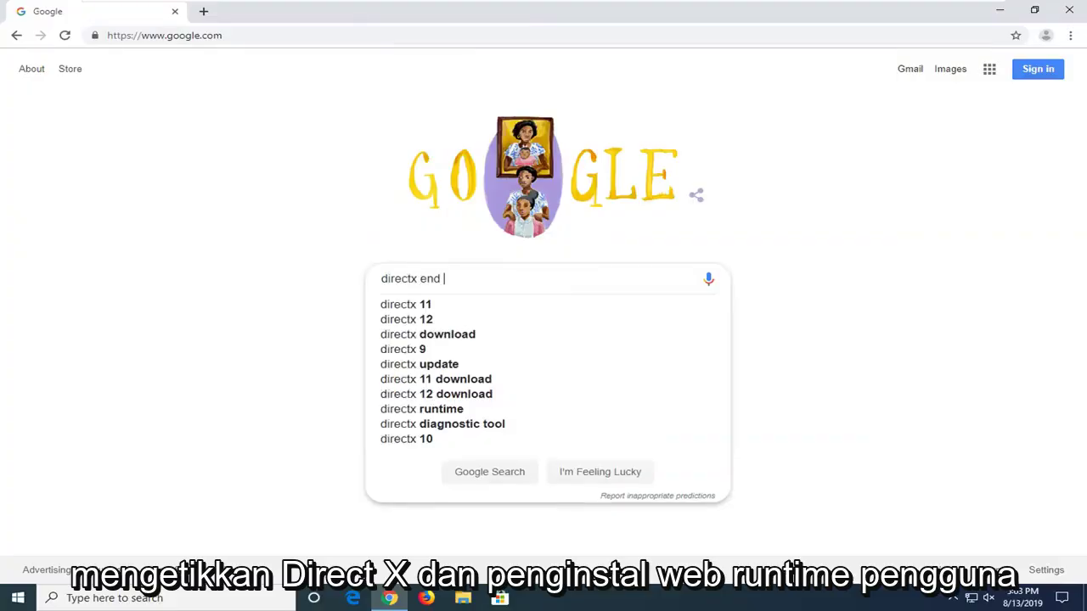
text(user)
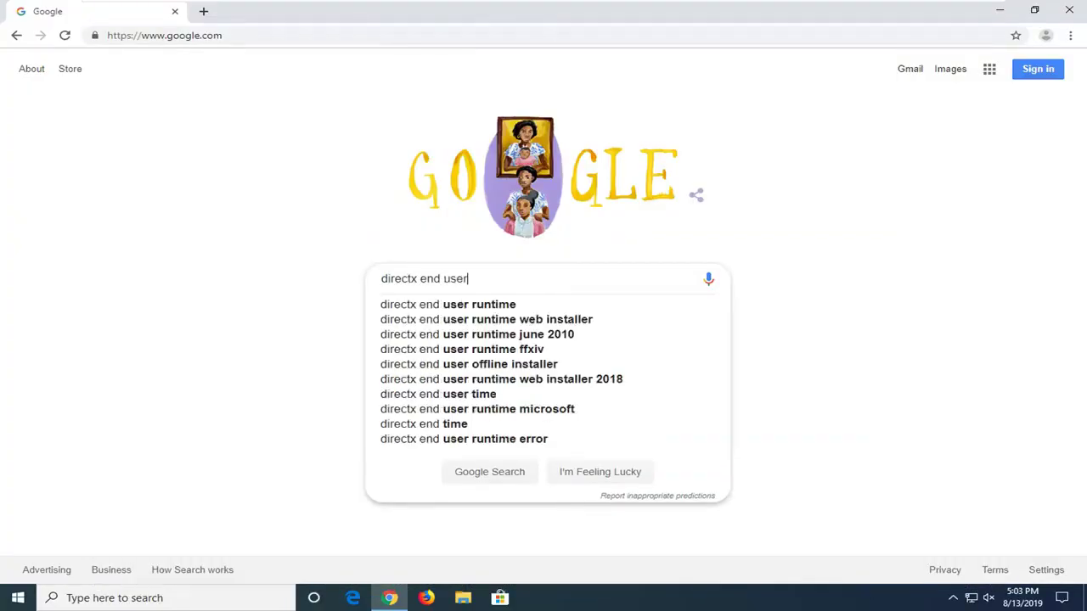
text( runtimke web installer)
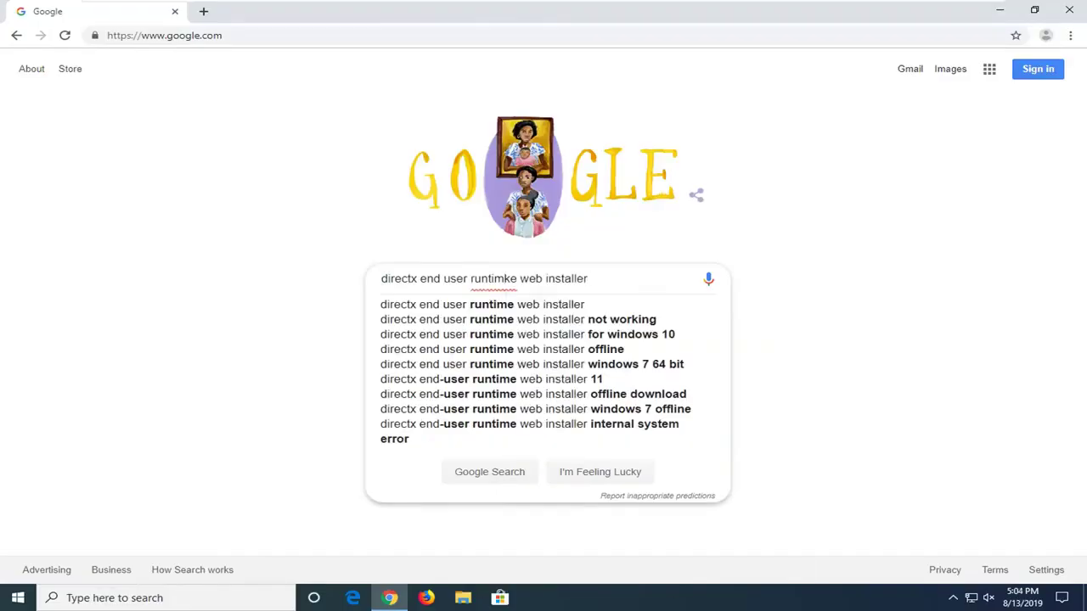
click(509, 278)
key(BackSpace)
key(Return)
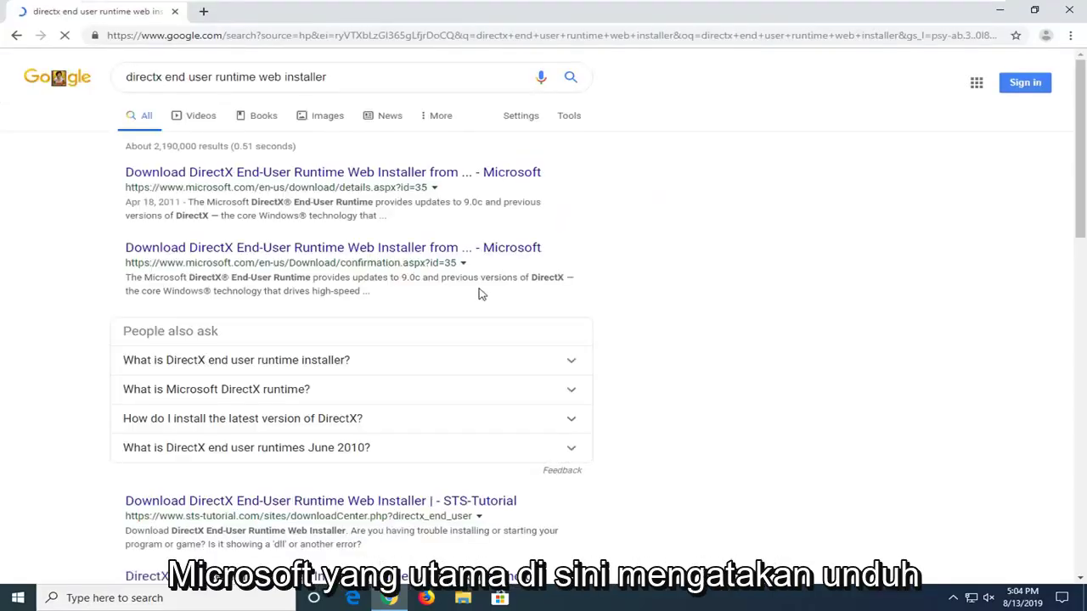
click(273, 175)
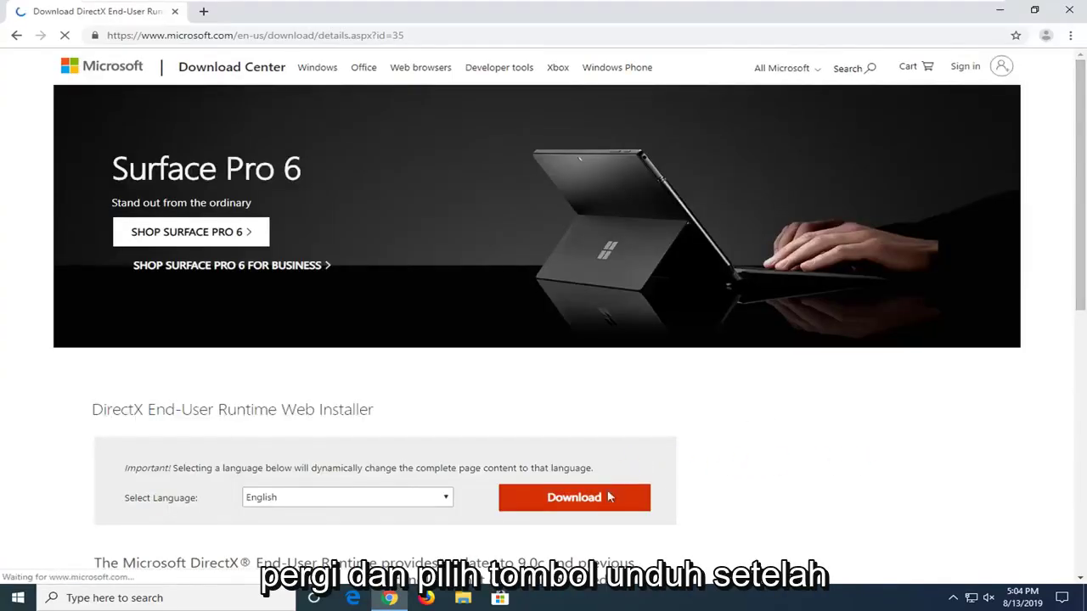
- Download the DirectX web installer in English and run dxwebsetup.exe from the download bar
scroll(740, 467, down, 1)
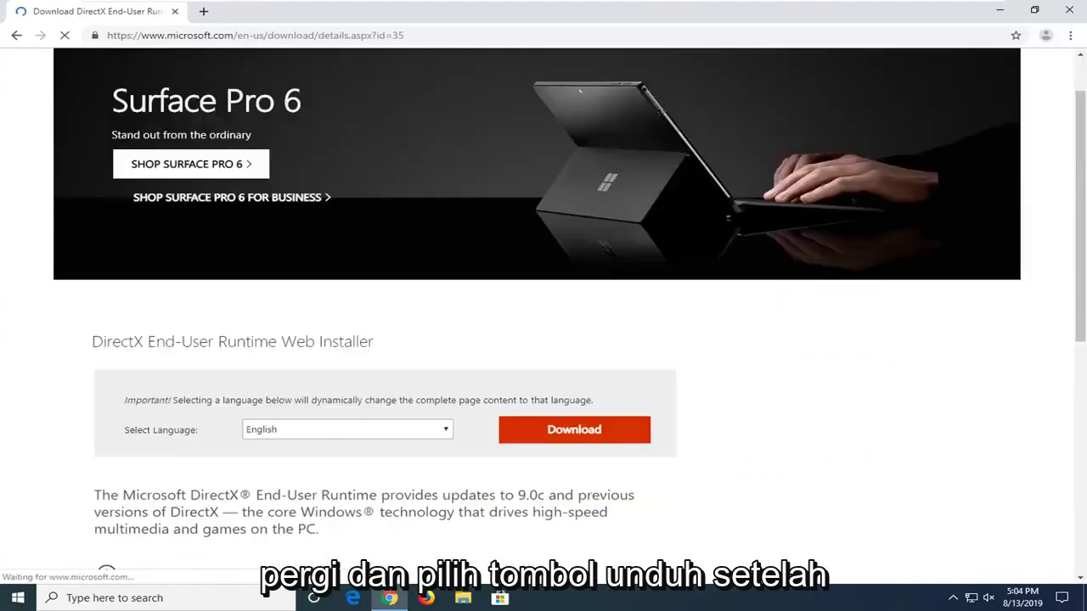
click(378, 430)
click(670, 429)
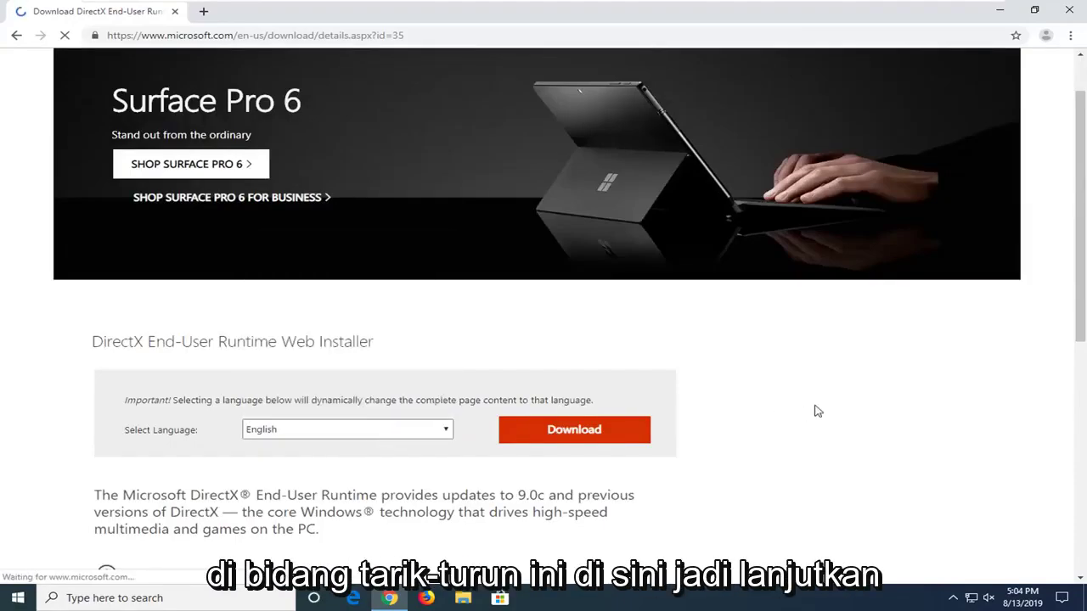
click(575, 431)
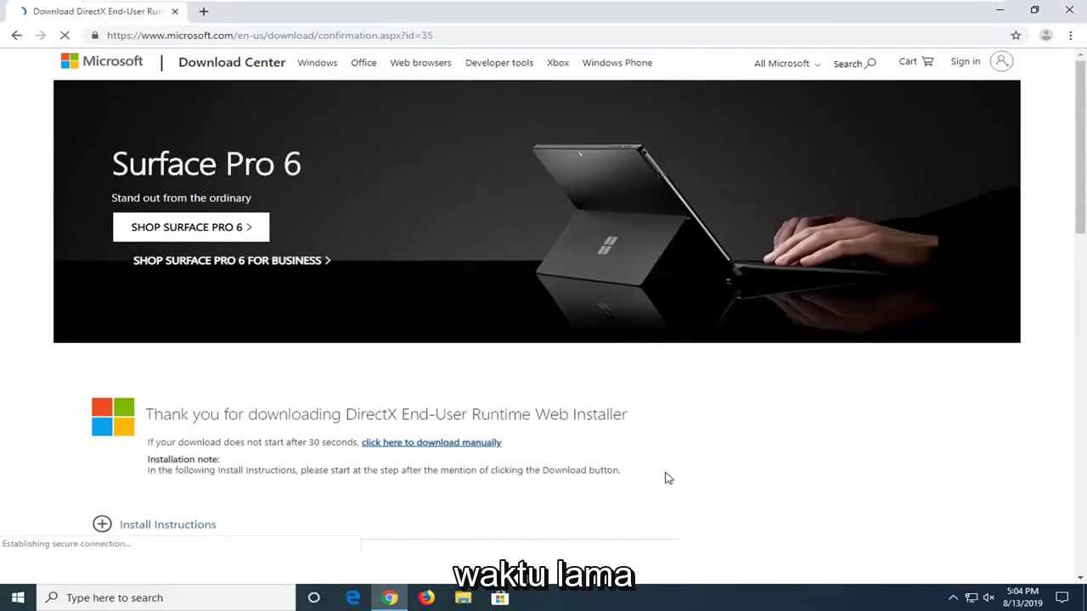
scroll(667, 476, down, 2)
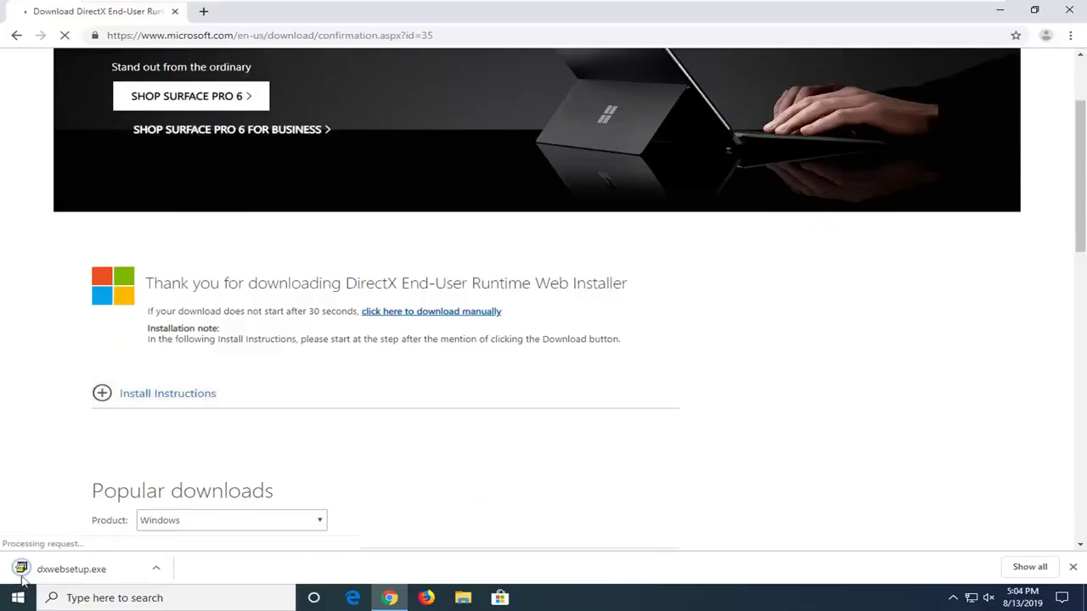
click(23, 578)
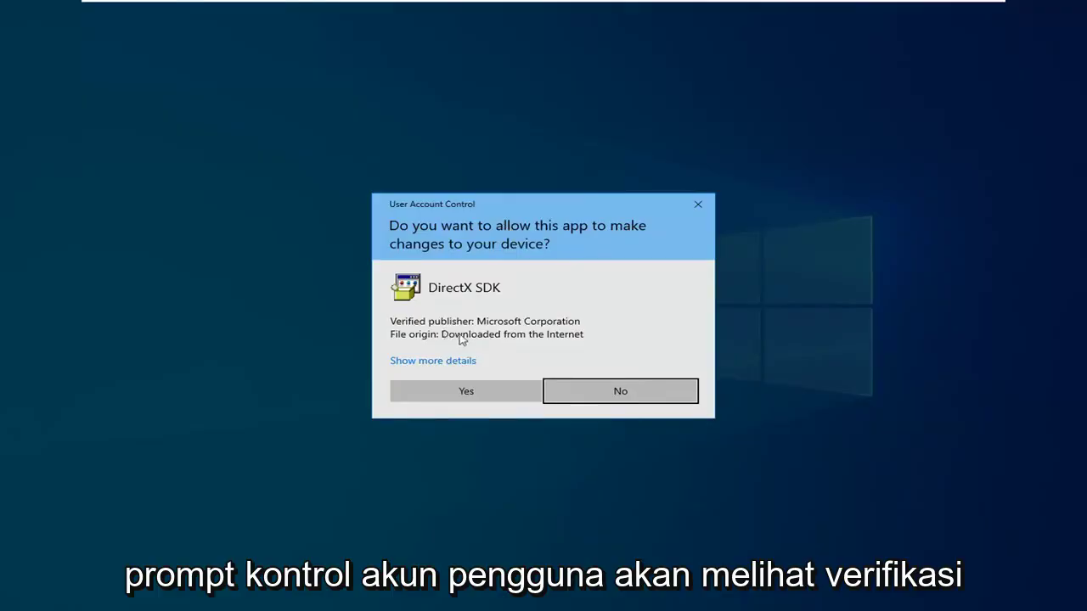
- Allow DirectX Setup to run, accept the licence, skip the Bing Bar, and start downloading components
click(471, 392)
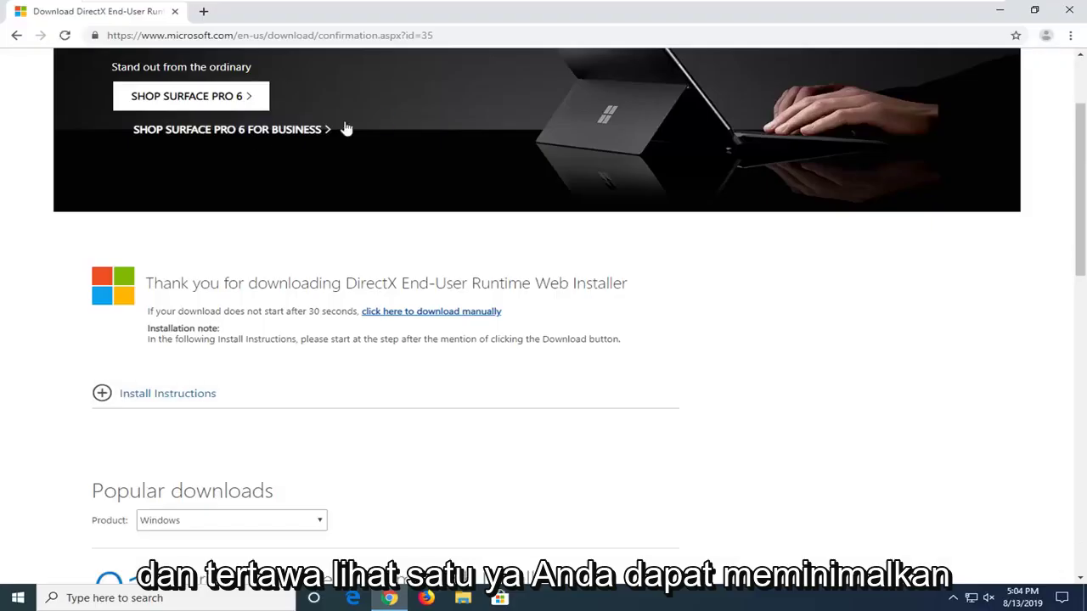
click(999, 10)
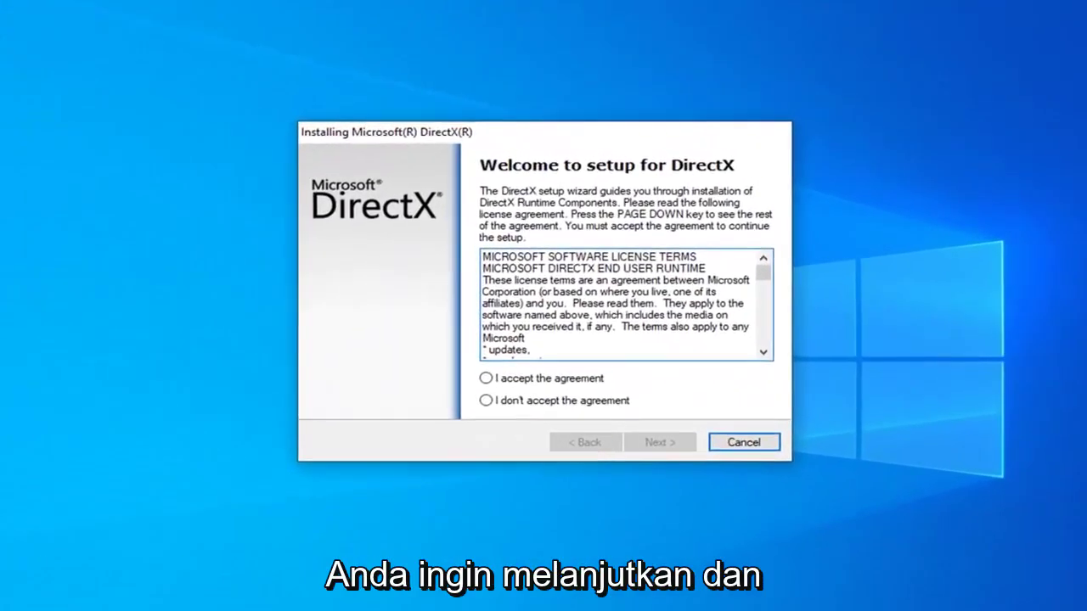
click(485, 379)
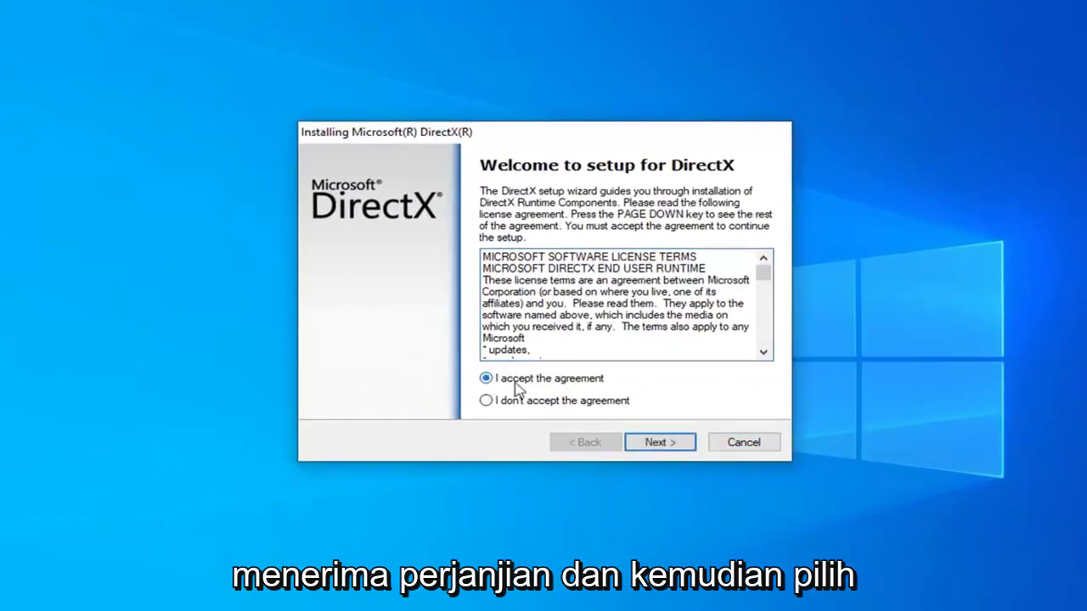
click(657, 443)
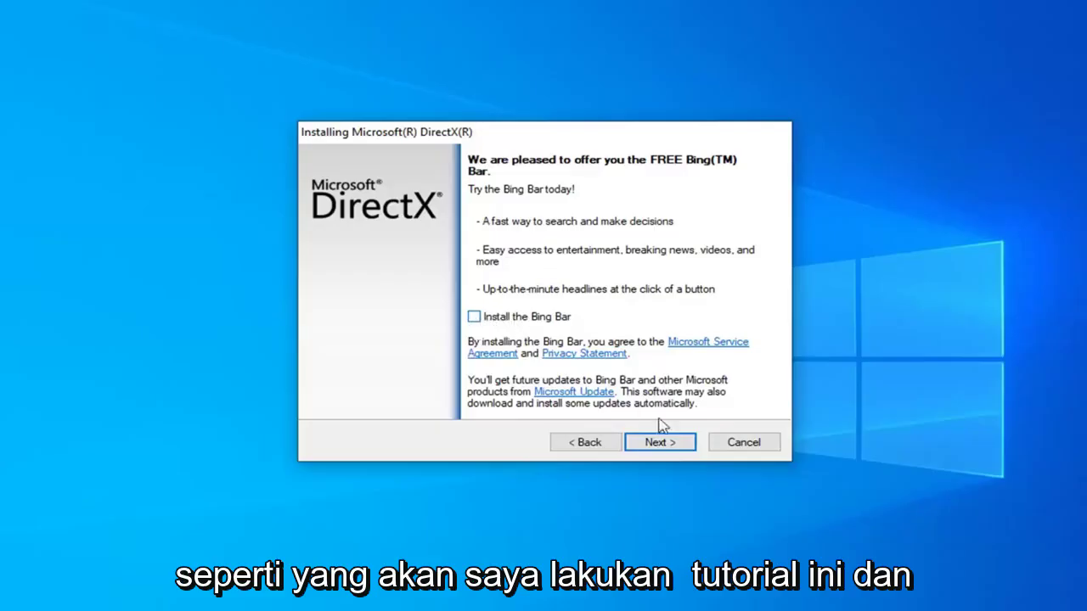
click(663, 446)
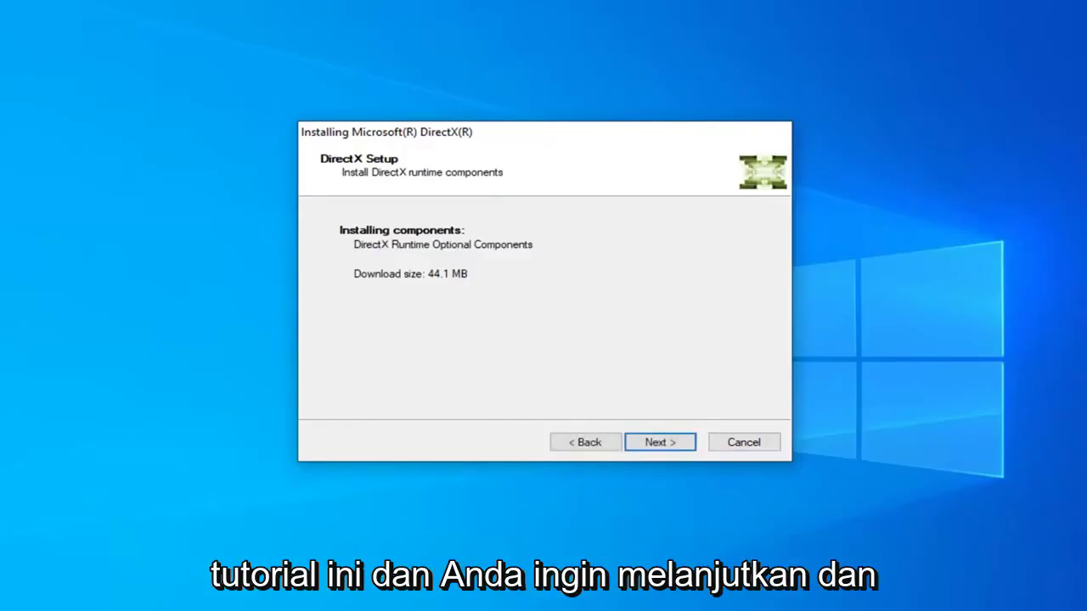
click(656, 443)
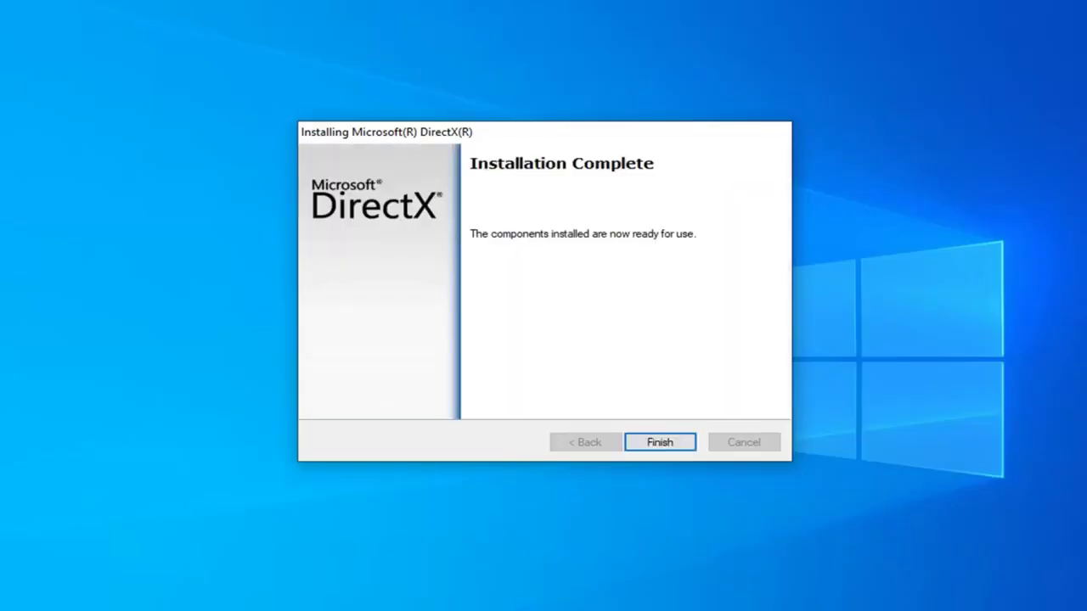
- Finish the DirectX installer, return Chrome to google.com, and search for '.net framework'
click(660, 443)
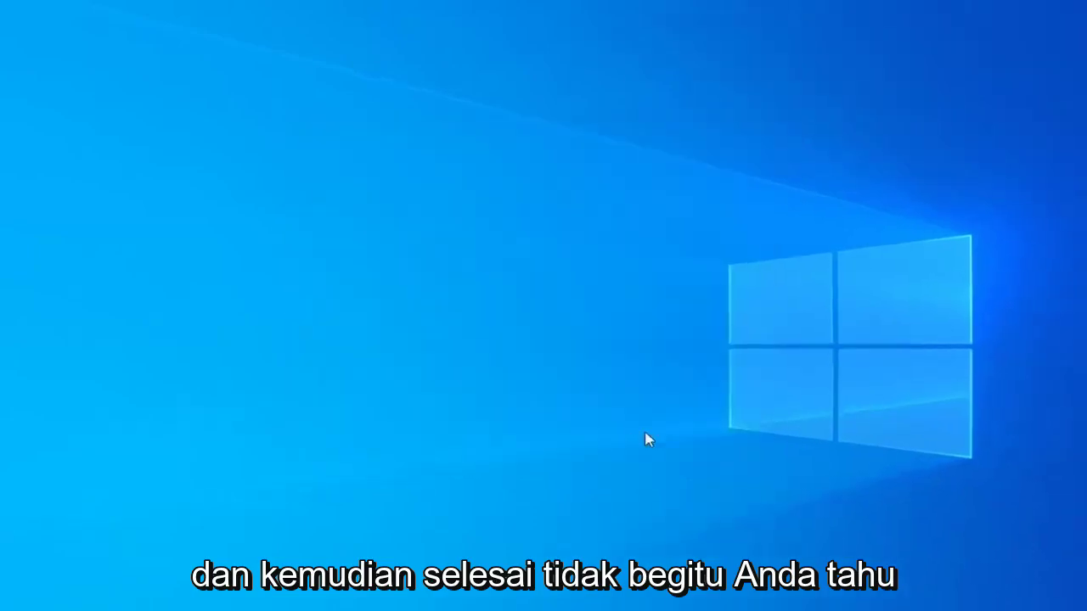
click(387, 599)
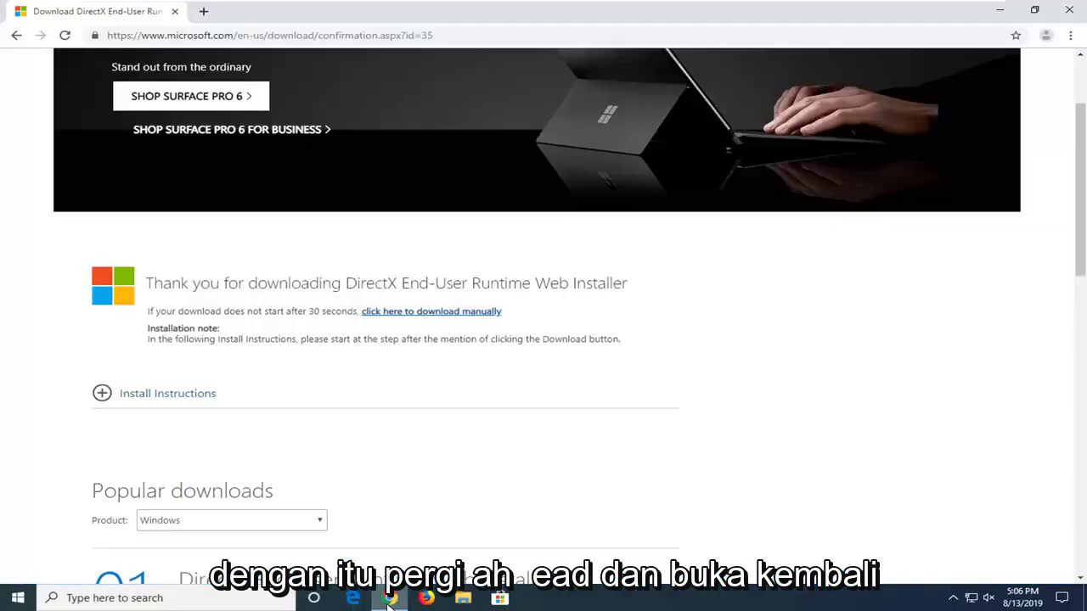
click(308, 35)
text(google.co)
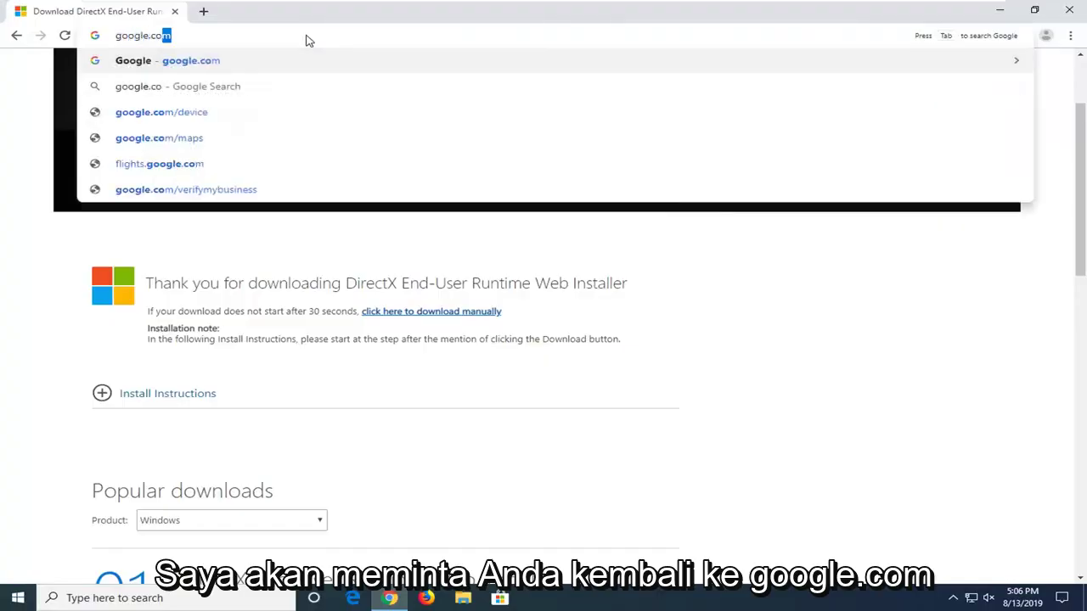
key(Return)
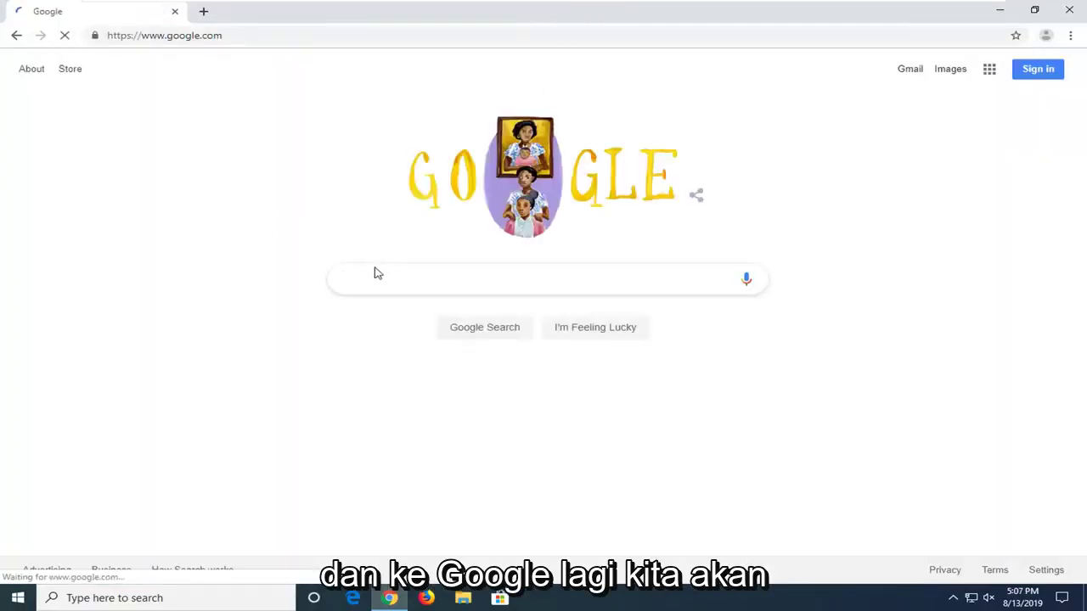
text(.net fr)
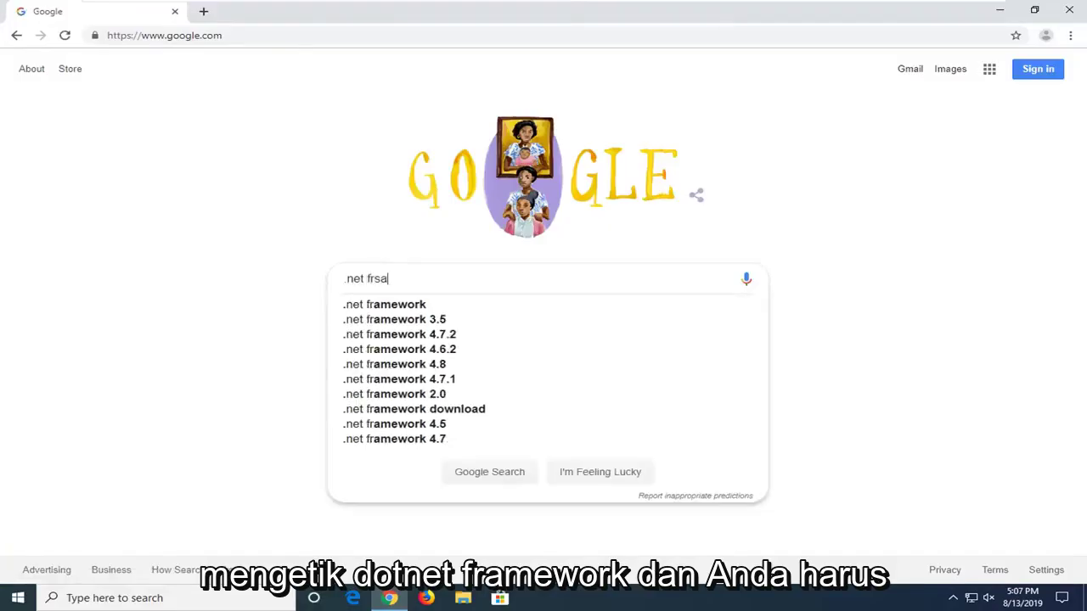
text(amework)
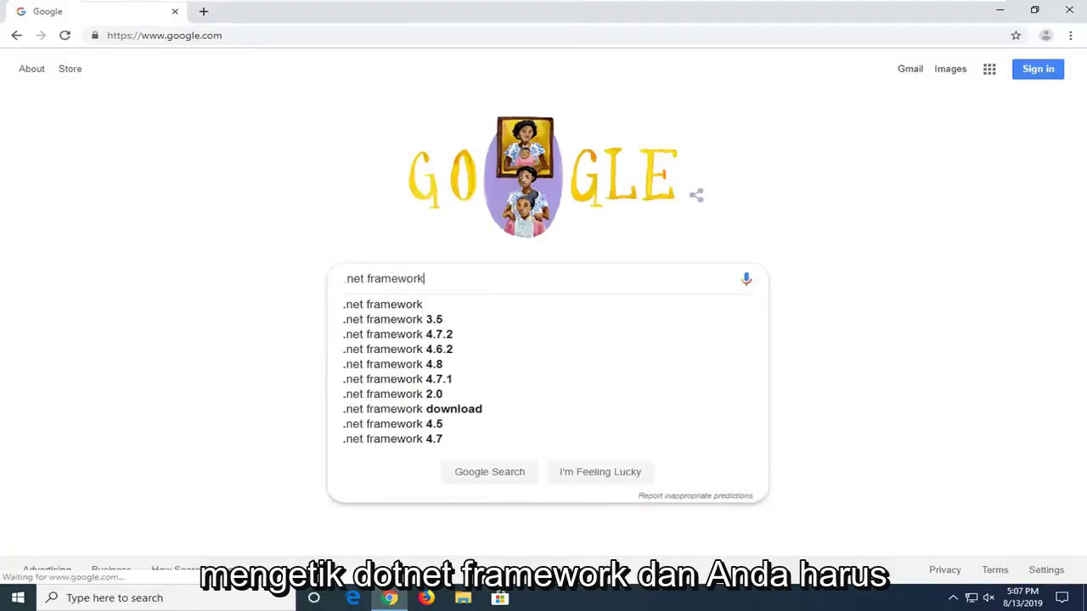
key(Return)
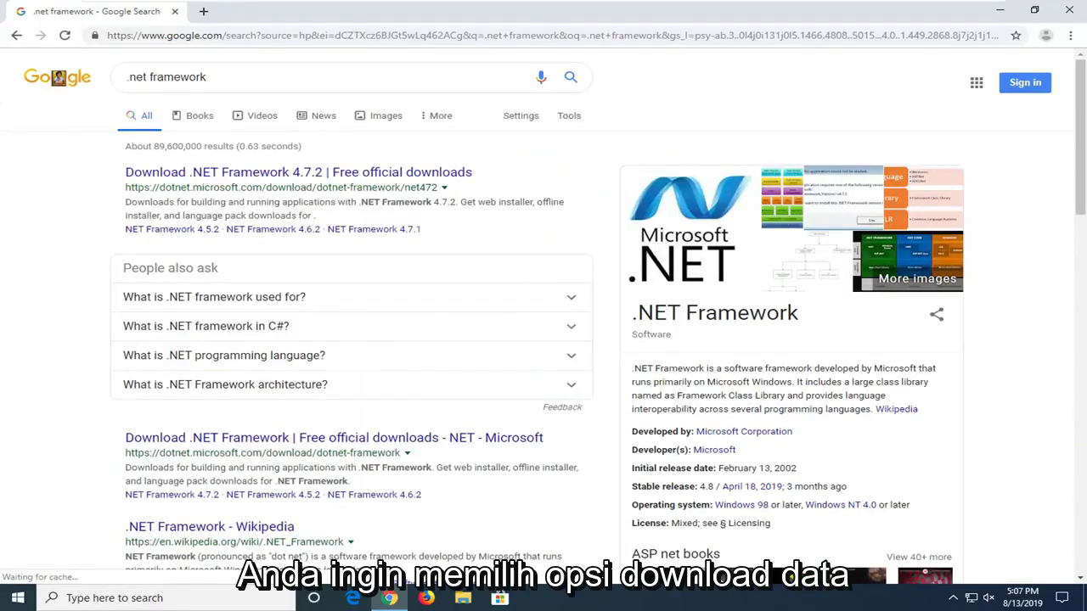
- From dotnet.microsoft.com, download the .NET Framework 4.8 Runtime and run ndp48-web.exe
click(201, 444)
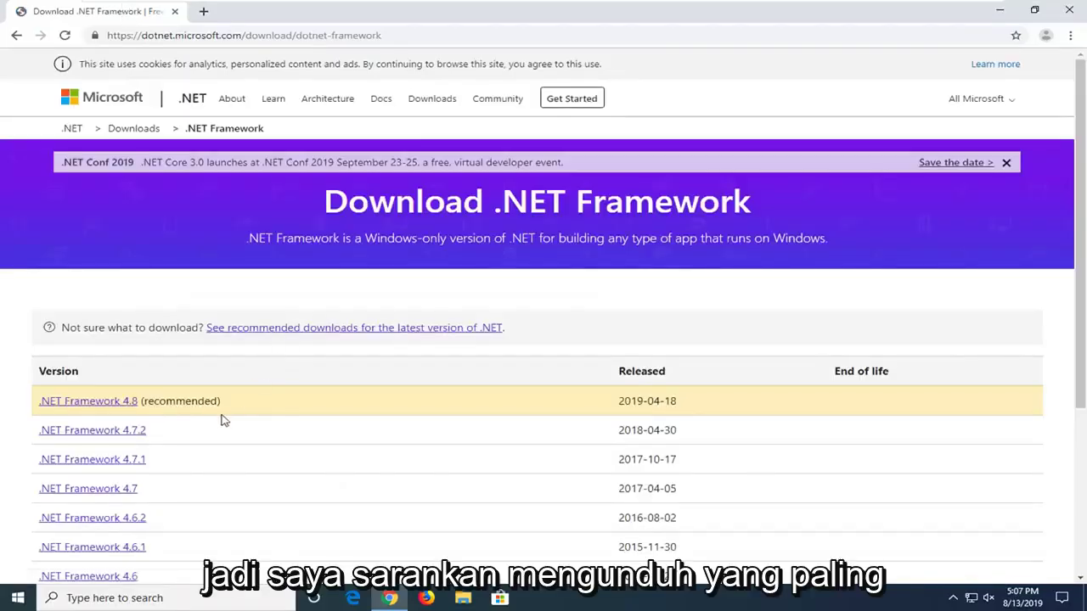
scroll(218, 413, down, 1)
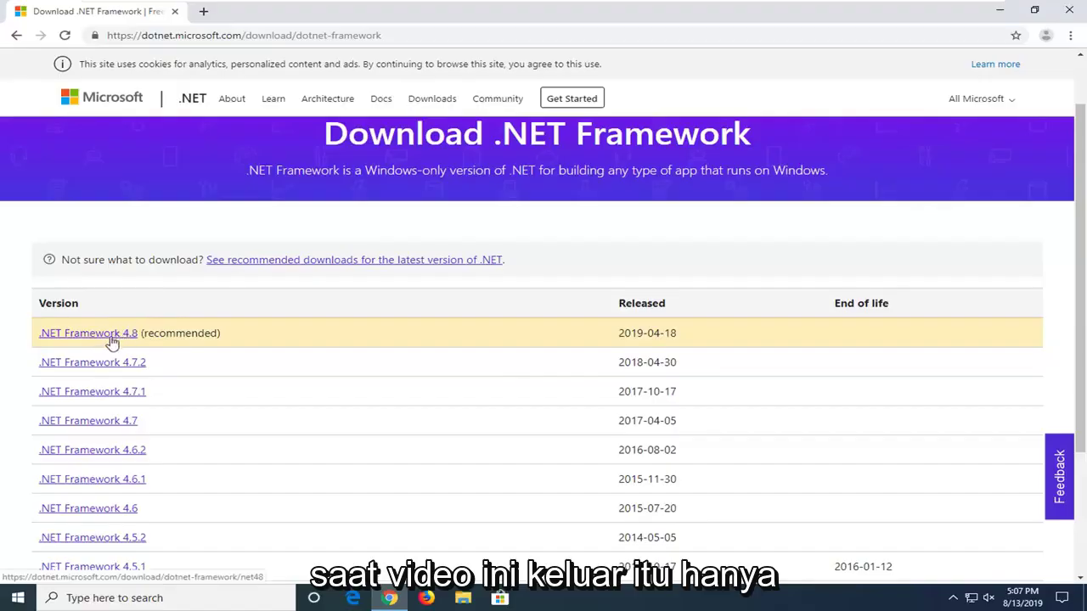
click(106, 337)
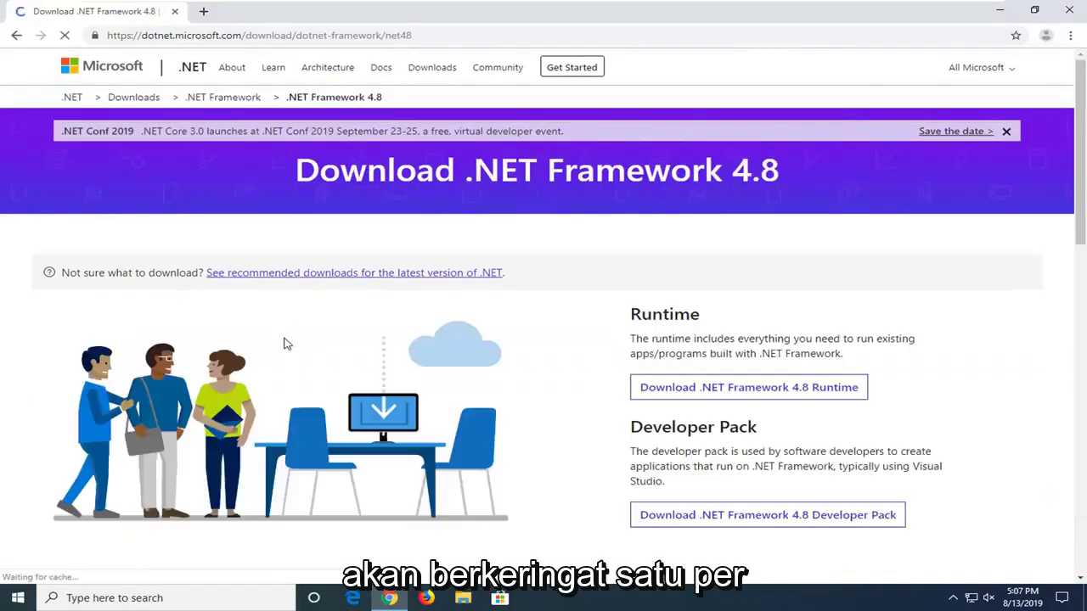
scroll(706, 317, down, 1)
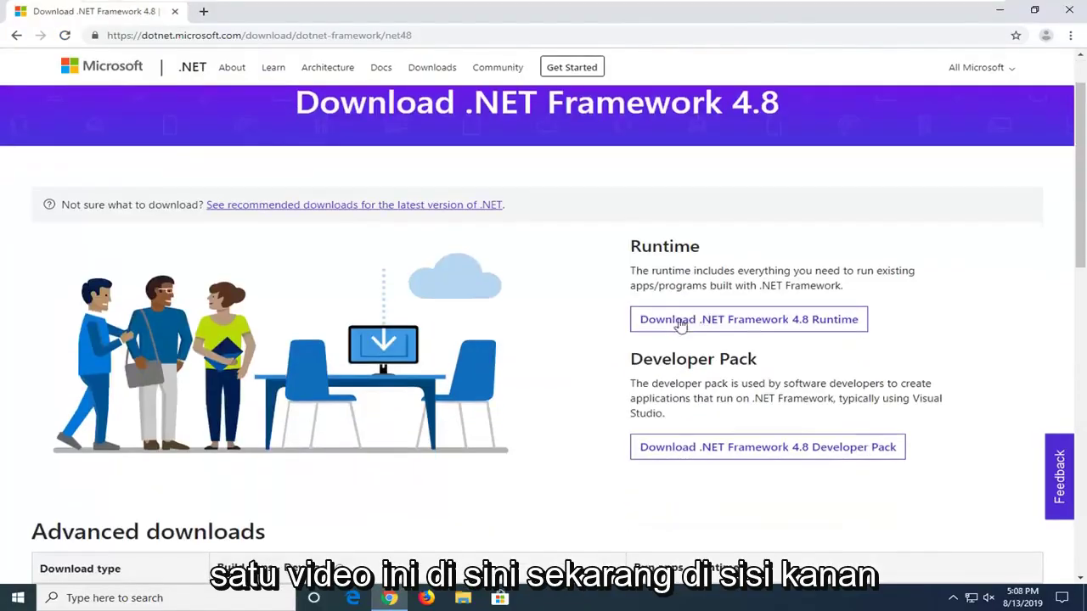
click(799, 321)
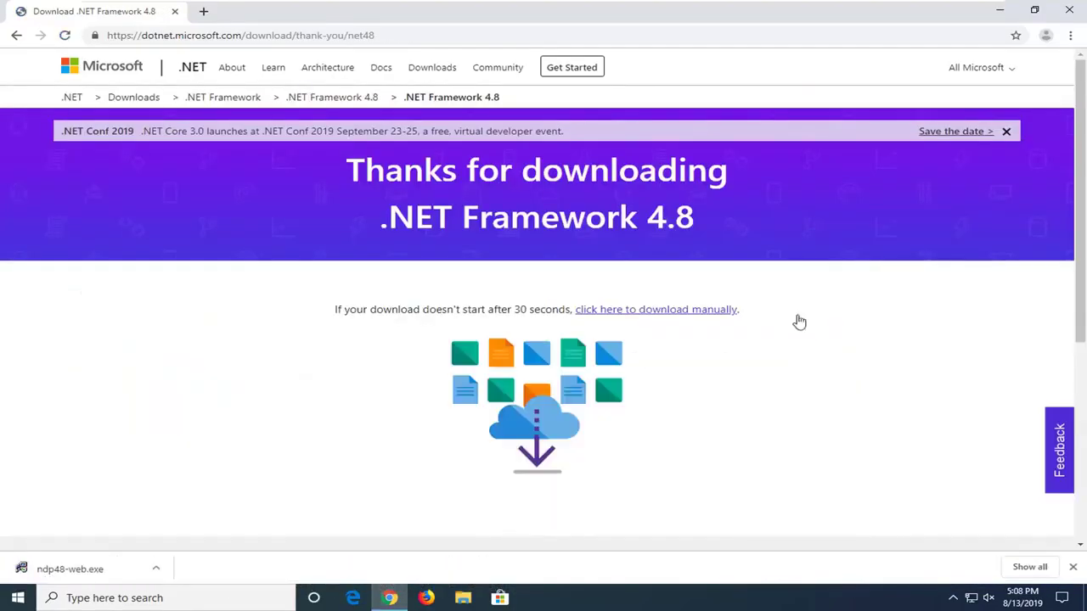
click(50, 570)
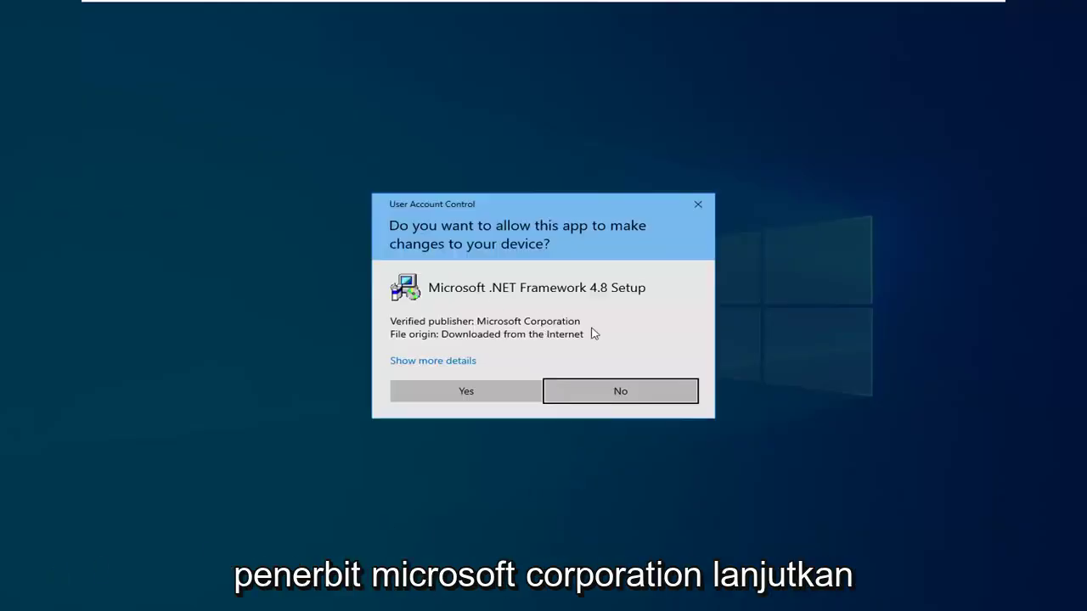
- Allow ndp48-web.exe to run and close Setup's notice that .NET Framework 4.8 is already installed
click(463, 392)
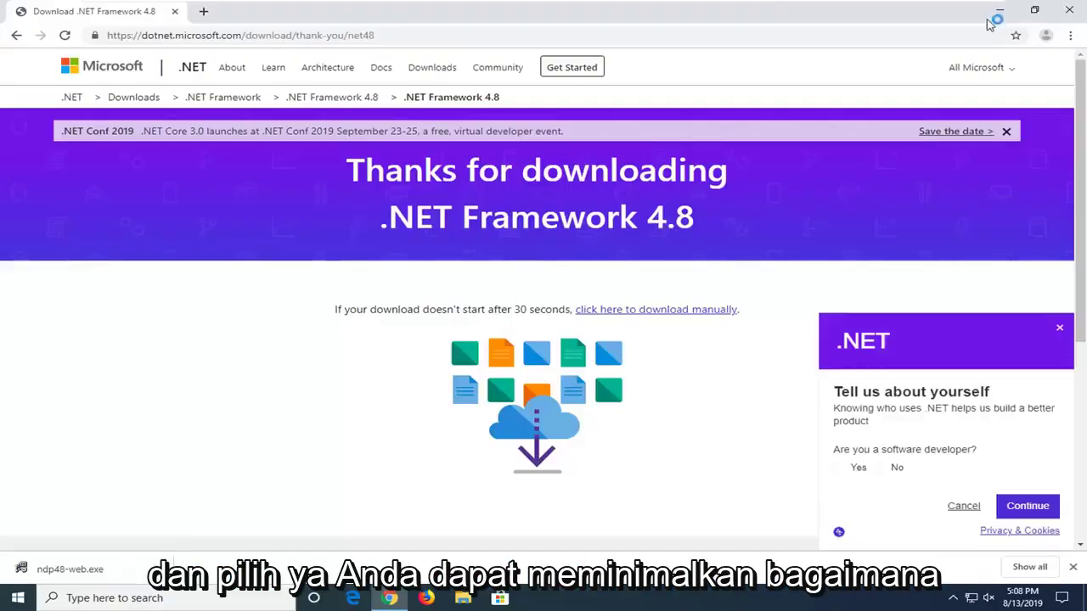
click(1000, 12)
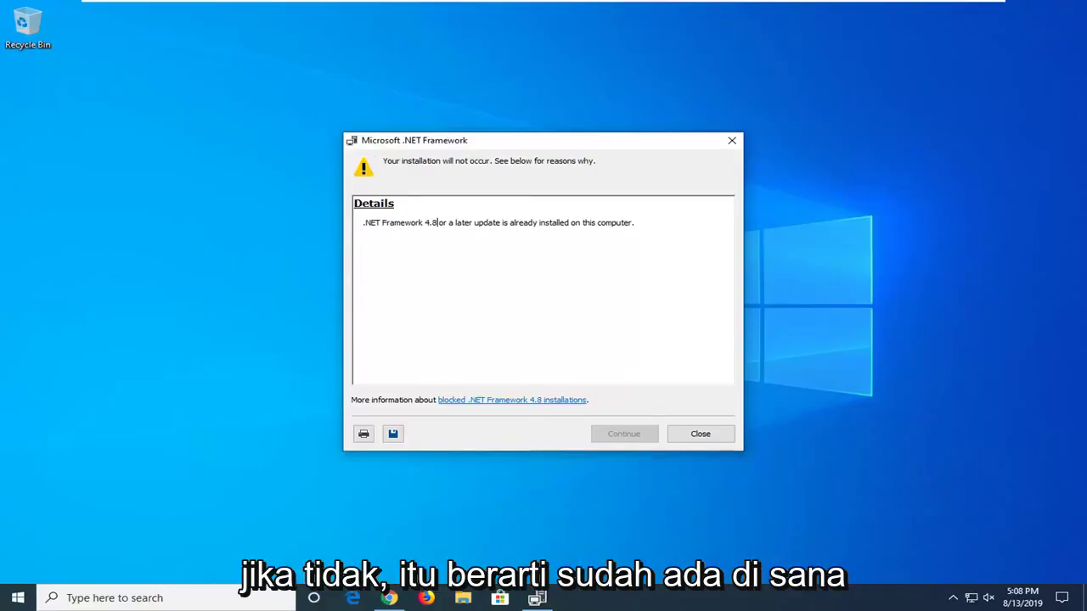
click(699, 435)
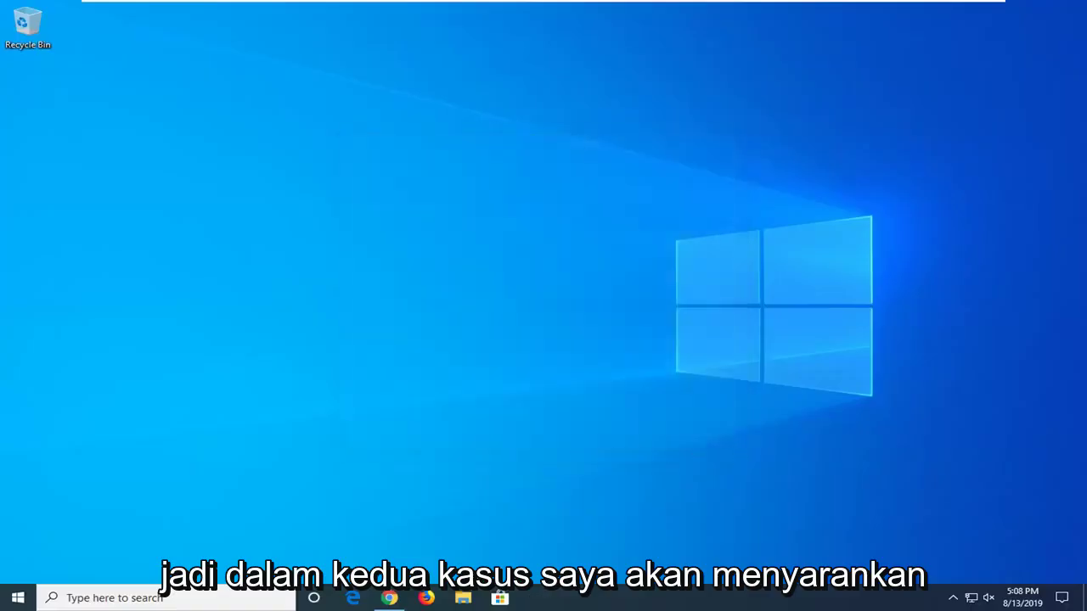